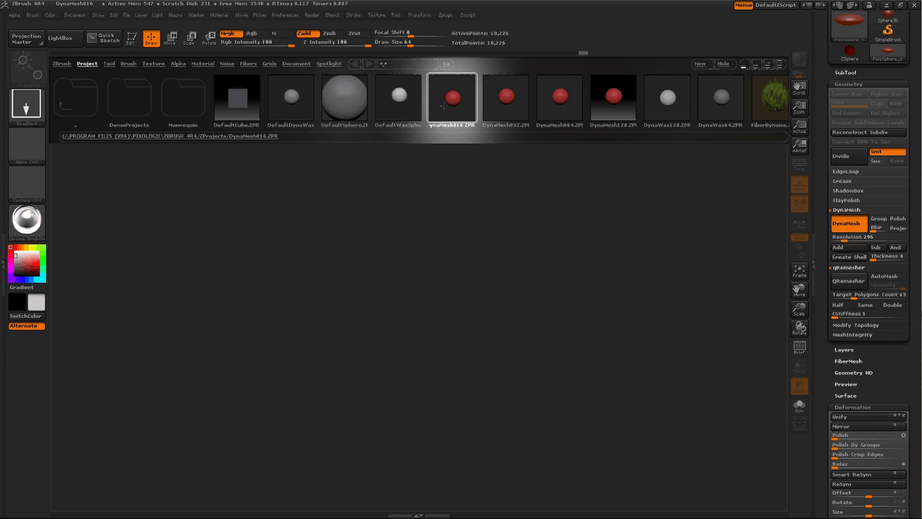
- Open the DynaMesh016 project without saving the changes in the current one
{"action": "double_click", "coordinate": [444, 106]}
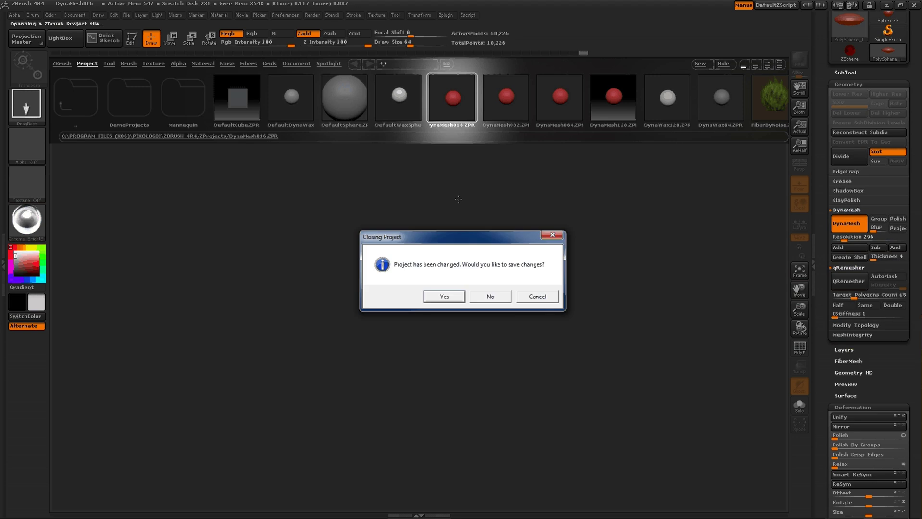
{"action": "left_click", "coordinate": [481, 298]}
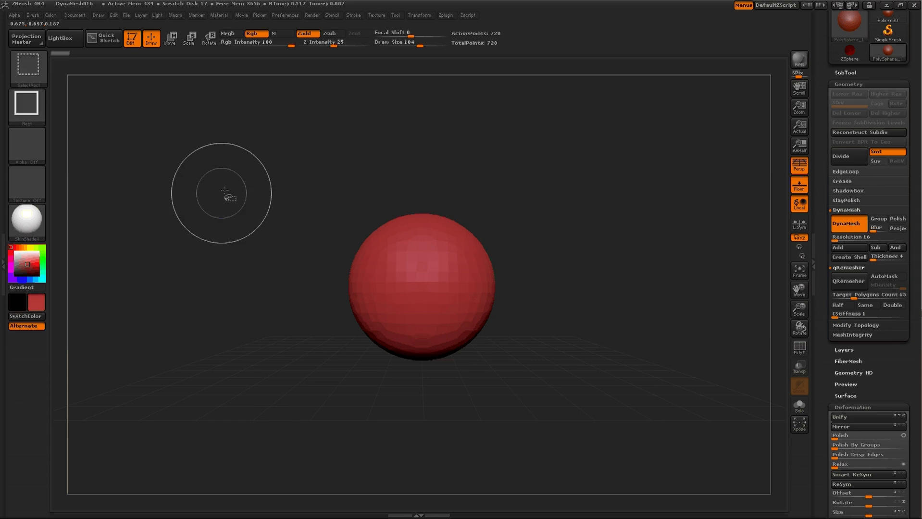
- Clip the sphere diagonally above and below with the ClipCurve brush to form a diamond, and remesh it with DynaMesh
{"action": "key", "text": "ctrl+shift"}
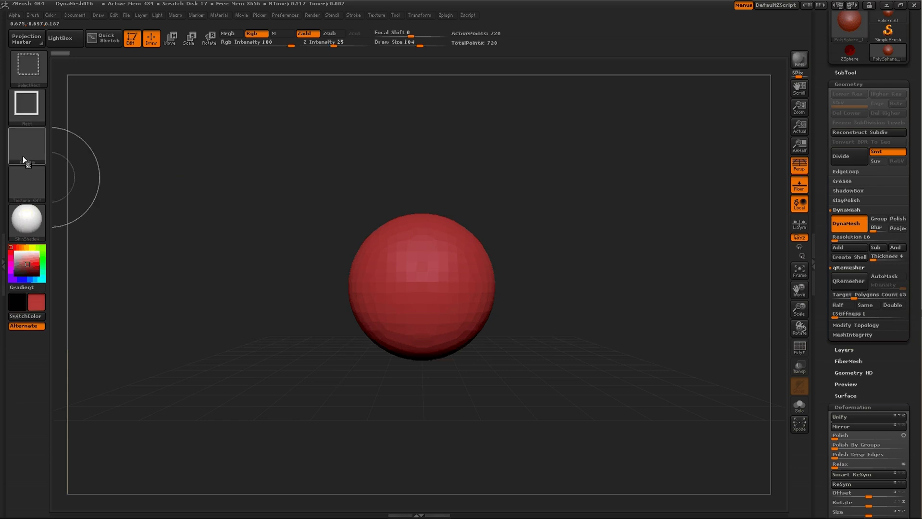
{"action": "left_click", "coordinate": [27, 66], "text": "ctrl+shift"}
{"action": "key", "text": "ctrl+shift"}
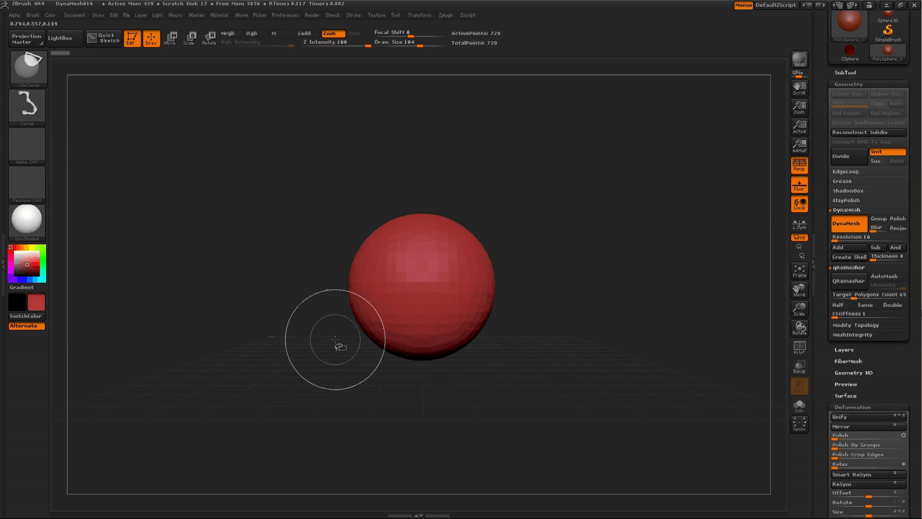
{"action": "left_click_drag", "start_coordinate": [335, 339], "coordinate": [462, 153], "text": "ctrl+shift"}
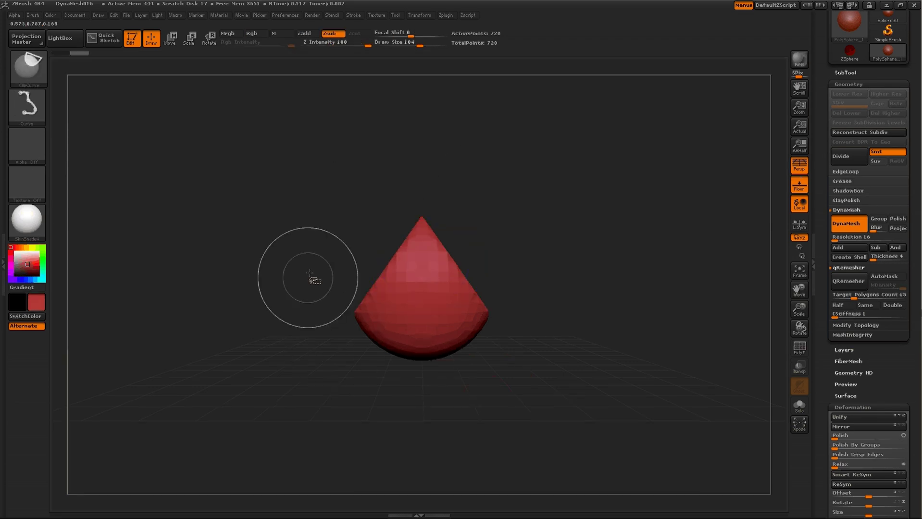
{"action": "mouse_move", "coordinate": [504, 256]}
{"action": "left_mouse_down", "text": "ctrl+shift"}
{"action": "mouse_move", "coordinate": [479, 319]}
{"action": "mouse_move", "coordinate": [336, 437]}
{"action": "left_mouse_up", "text": "ctrl+shift"}
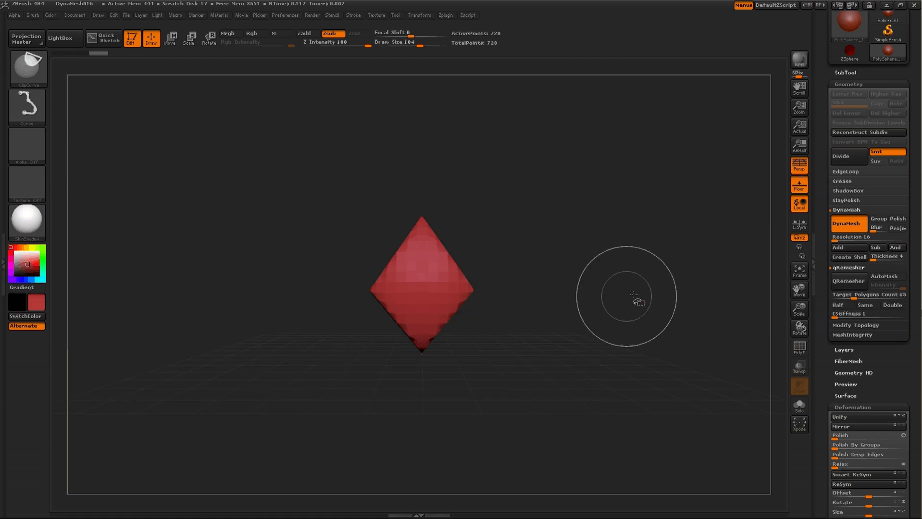
{"action": "key", "text": "ctrl"}
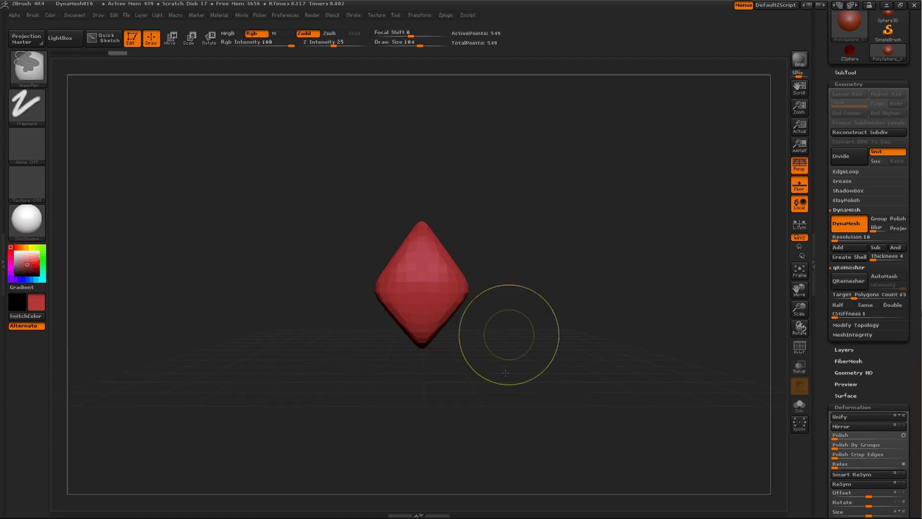
- Try a small circular clip near the centre of the diamond's front with the ClipCircle brush, and undo it
{"action": "mouse_move", "coordinate": [510, 335]}
{"action": "left_mouse_down"}
{"action": "mouse_move", "coordinate": [516, 339]}
{"action": "mouse_move", "coordinate": [495, 347]}
{"action": "left_mouse_up"}
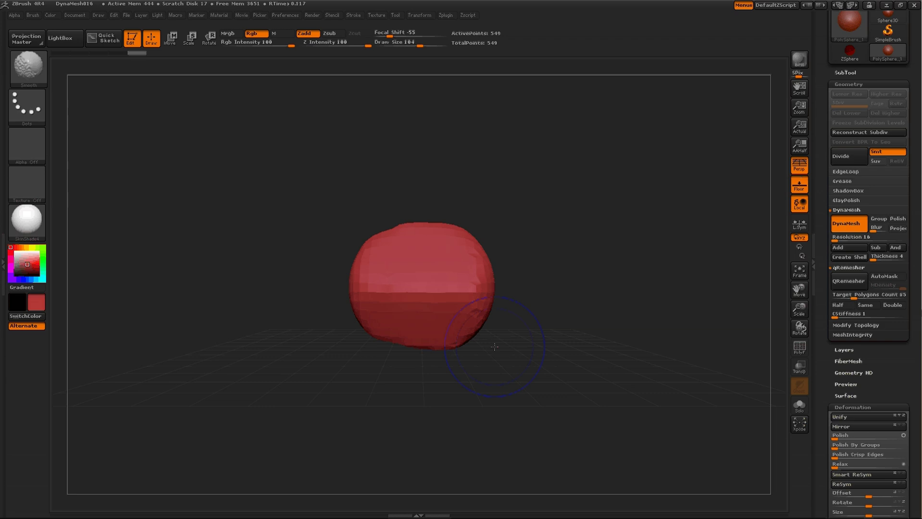
{"action": "key", "text": "ctrl+z"}
{"action": "left_click", "coordinate": [26, 59]}
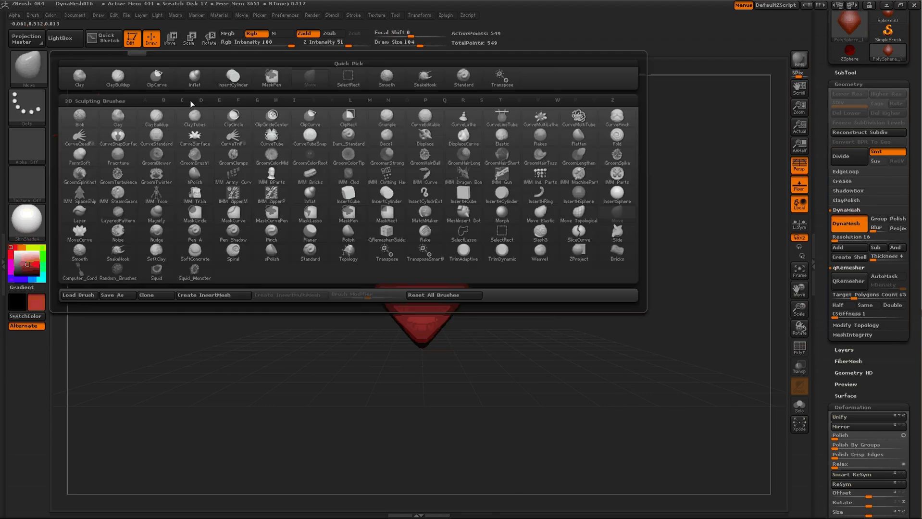
{"action": "left_click", "coordinate": [27, 75], "text": "ctrl+shift"}
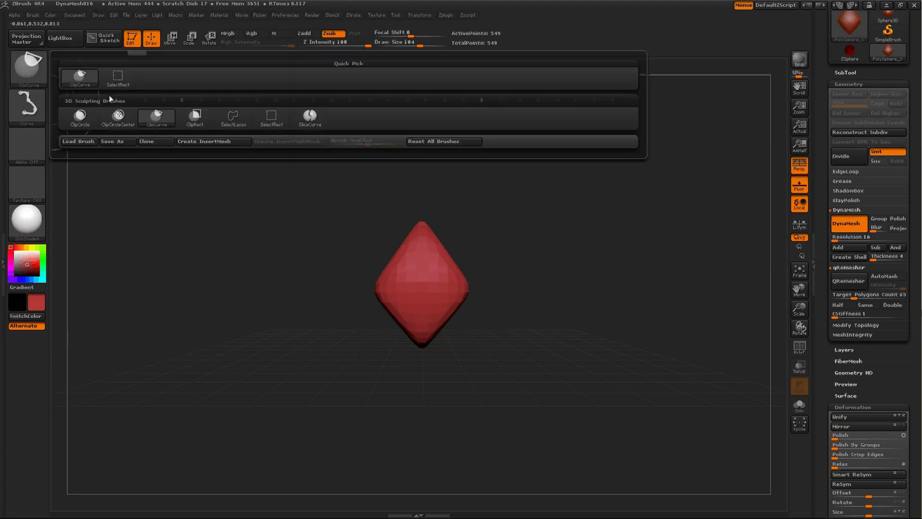
{"action": "left_click", "coordinate": [86, 124]}
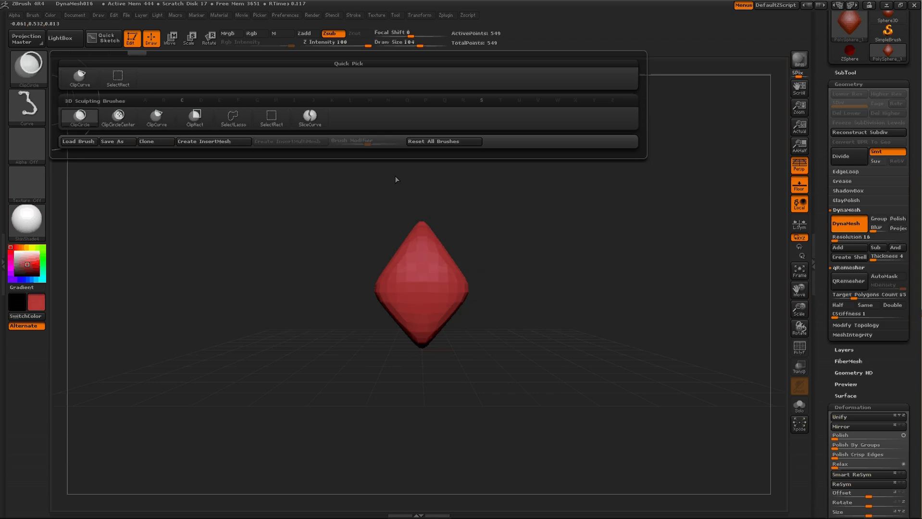
{"action": "key", "text": "ctrl"}
{"action": "key", "text": "ctrl+shift"}
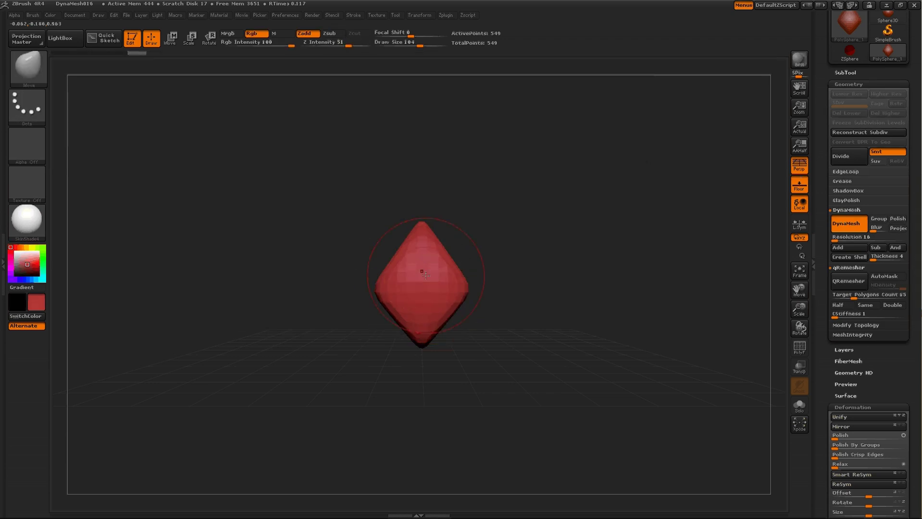
{"action": "key", "text": "ctrl+shift"}
{"action": "left_click_drag", "start_coordinate": [417, 285], "coordinate": [446, 311], "text": "ctrl+shift"}
{"action": "mouse_move", "coordinate": [558, 312]}
{"action": "left_mouse_down"}
{"action": "mouse_move", "coordinate": [511, 307]}
{"action": "mouse_move", "coordinate": [543, 313]}
{"action": "left_mouse_up"}
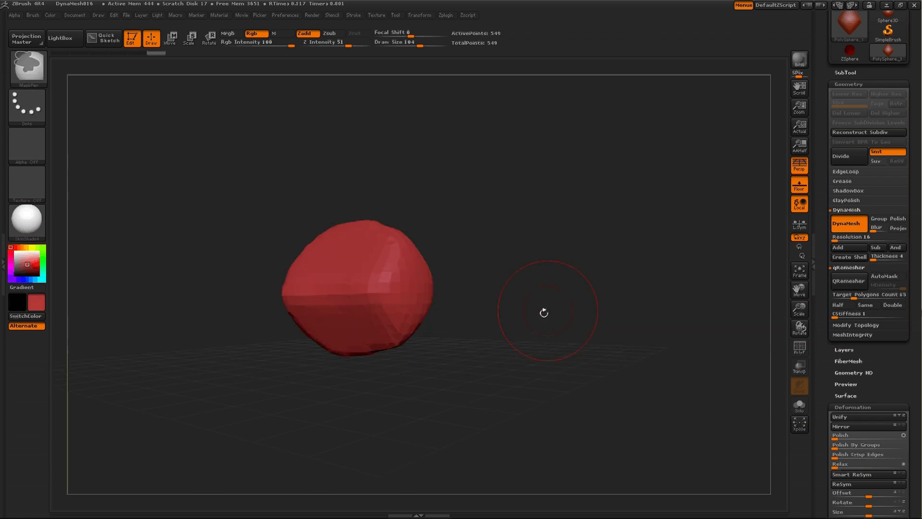
{"action": "key", "text": "ctrl+z"}
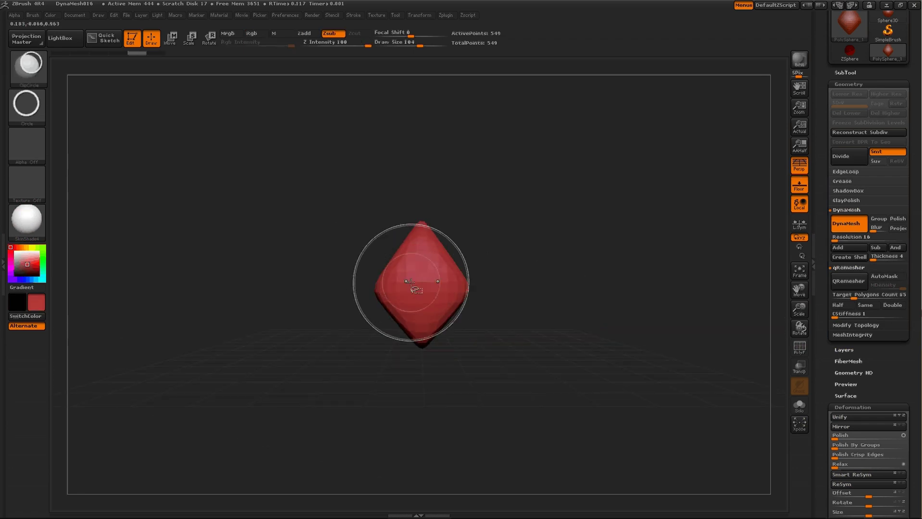
- Try a larger ClipCircle cut centred on the diamond's front, inspect it from the side, and undo it
{"action": "mouse_move", "coordinate": [421, 283]}
{"action": "left_mouse_down", "text": "ctrl+shift"}
{"action": "mouse_move", "coordinate": [433, 313]}
{"action": "mouse_move", "coordinate": [459, 312]}
{"action": "mouse_move", "coordinate": [443, 294]}
{"action": "mouse_move", "coordinate": [461, 337]}
{"action": "left_mouse_up", "text": "ctrl+shift"}
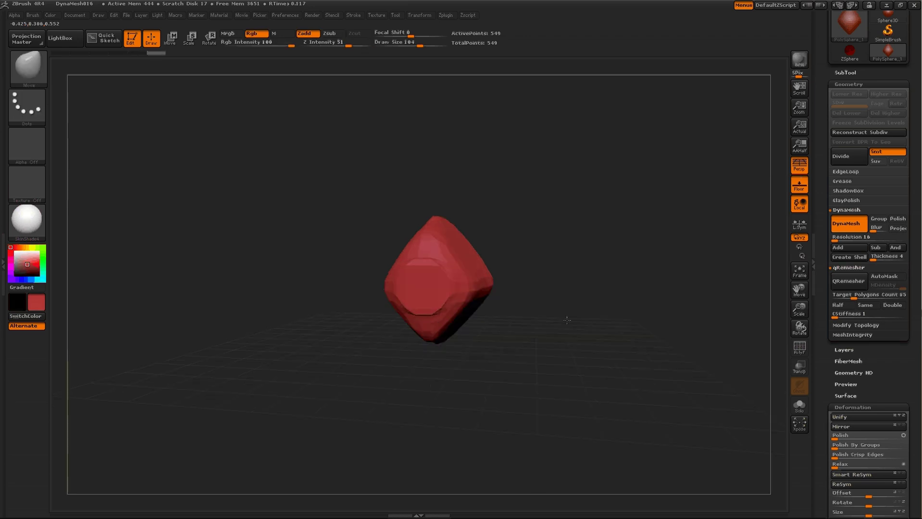
{"action": "left_click_drag", "start_coordinate": [530, 321], "coordinate": [486, 325]}
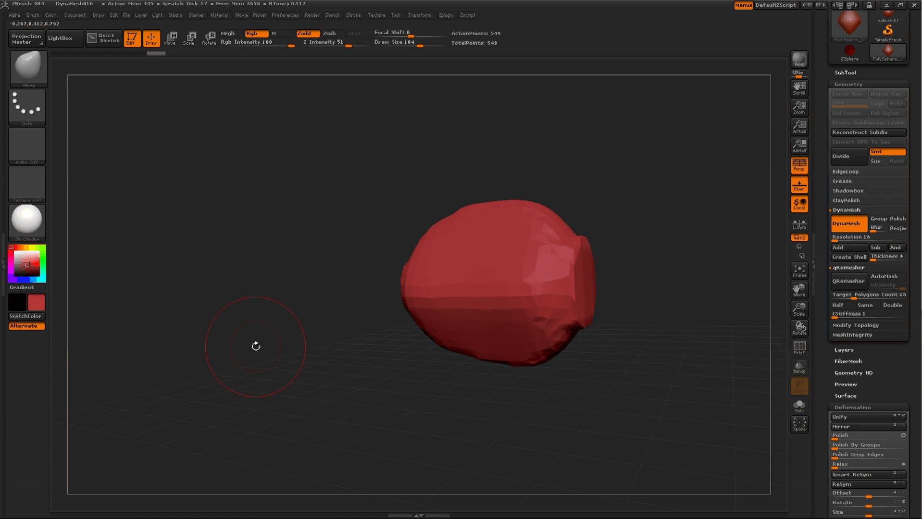
{"action": "left_click_drag", "start_coordinate": [255, 345], "coordinate": [309, 355], "text": "shift"}
{"action": "key", "text": "ctrl+z"}
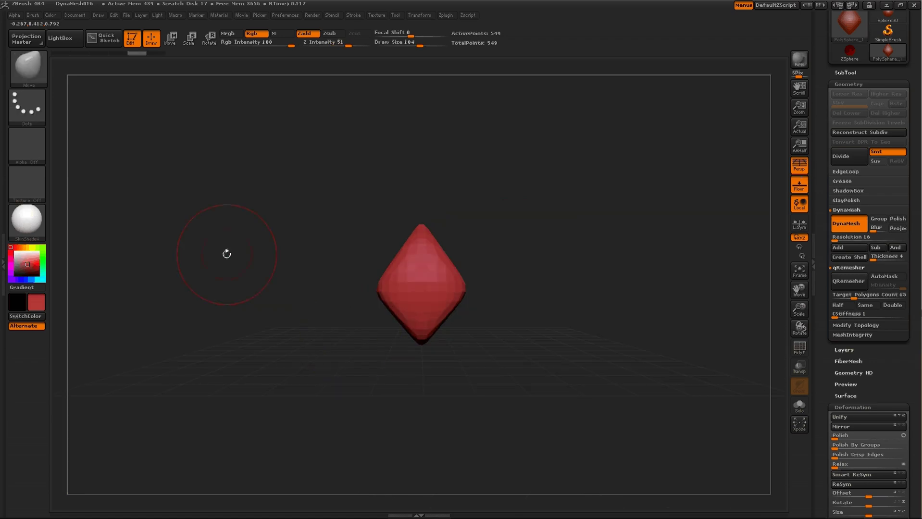
{"action": "key", "text": "ctrl+shift+z"}
{"action": "key", "text": "ctrl+z"}
- Choose the InsertCylinder brush for adding cylinders to the diamond mesh
{"action": "key", "text": "space"}
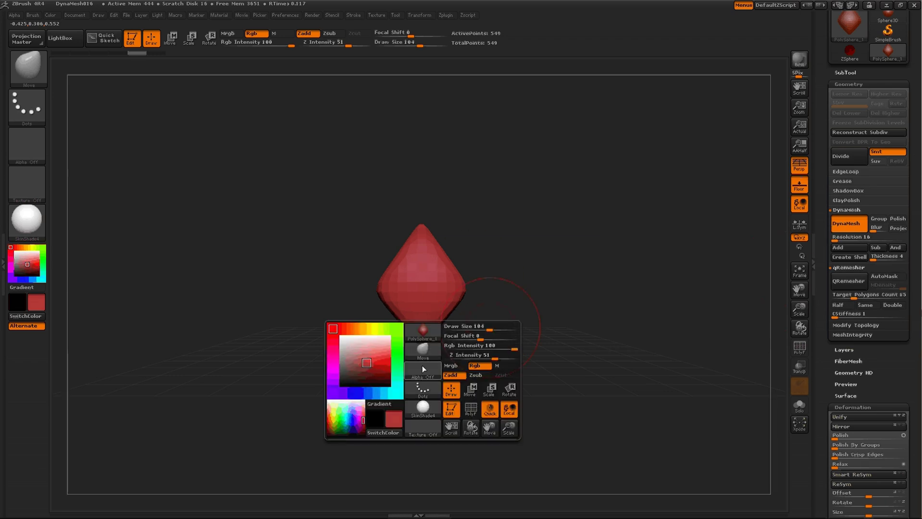
{"action": "left_click", "coordinate": [423, 350]}
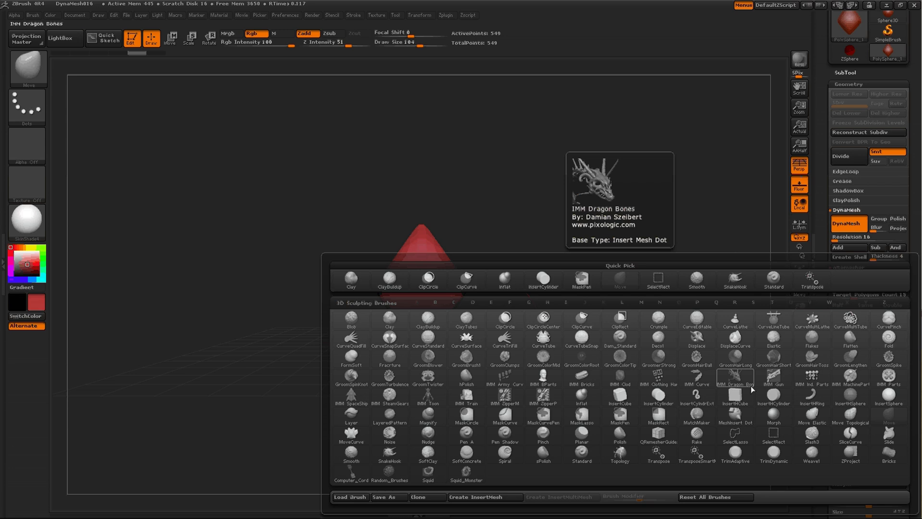
{"action": "left_click", "coordinate": [660, 397]}
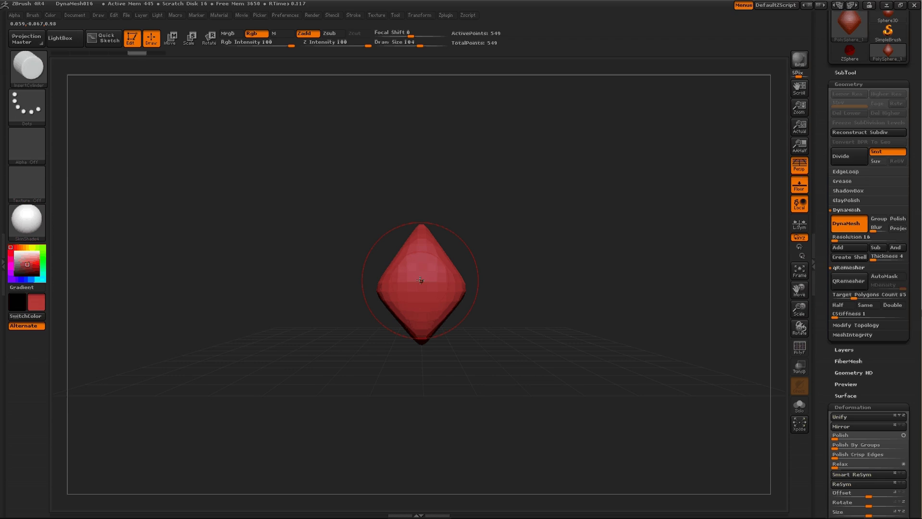
- Try inserting cylinders on the diamond's upper sides and merging them with DynaMesh, and undo both
{"action": "mouse_move", "coordinate": [416, 273]}
{"action": "left_mouse_down"}
{"action": "mouse_move", "coordinate": [378, 251]}
{"action": "mouse_move", "coordinate": [335, 249]}
{"action": "mouse_move", "coordinate": [634, 201]}
{"action": "mouse_move", "coordinate": [650, 210]}
{"action": "left_mouse_up"}
{"action": "left_click_drag", "start_coordinate": [513, 183], "coordinate": [524, 363], "text": "ctrl"}
{"action": "mouse_move", "coordinate": [505, 252]}
{"action": "left_mouse_down", "text": "ctrl"}
{"action": "mouse_move", "coordinate": [536, 312]}
{"action": "mouse_move", "coordinate": [558, 305]}
{"action": "mouse_move", "coordinate": [474, 301]}
{"action": "mouse_move", "coordinate": [465, 274]}
{"action": "mouse_move", "coordinate": [443, 263]}
{"action": "left_mouse_up", "text": "ctrl"}
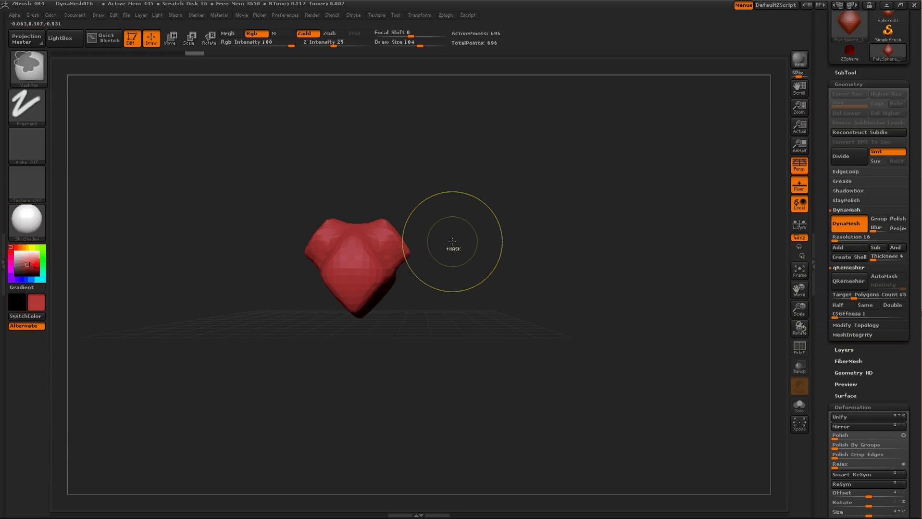
{"action": "key", "text": "ctrl+z"}
{"action": "key", "text": "ctrl+z"}
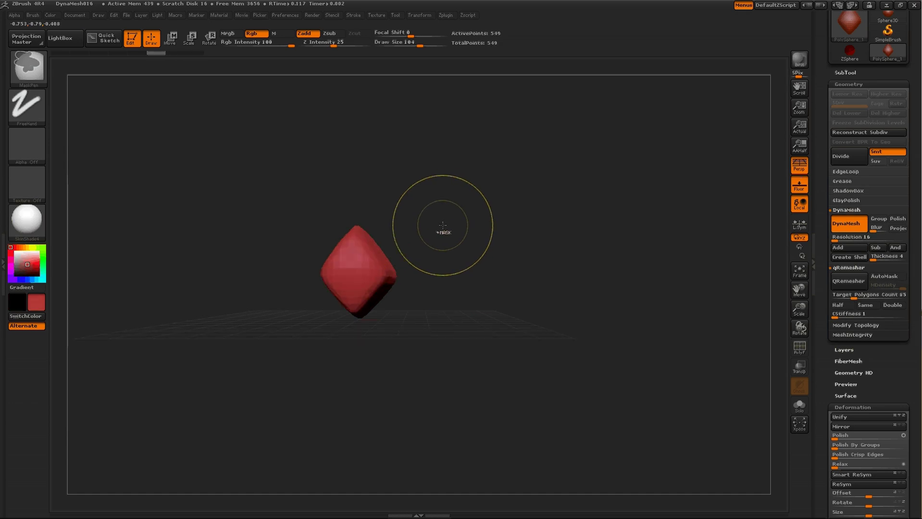
- Insert mirrored cylinders on the upper sides of the body and merge them with DynaMesh
{"action": "left_click_drag", "start_coordinate": [404, 220], "coordinate": [435, 275]}
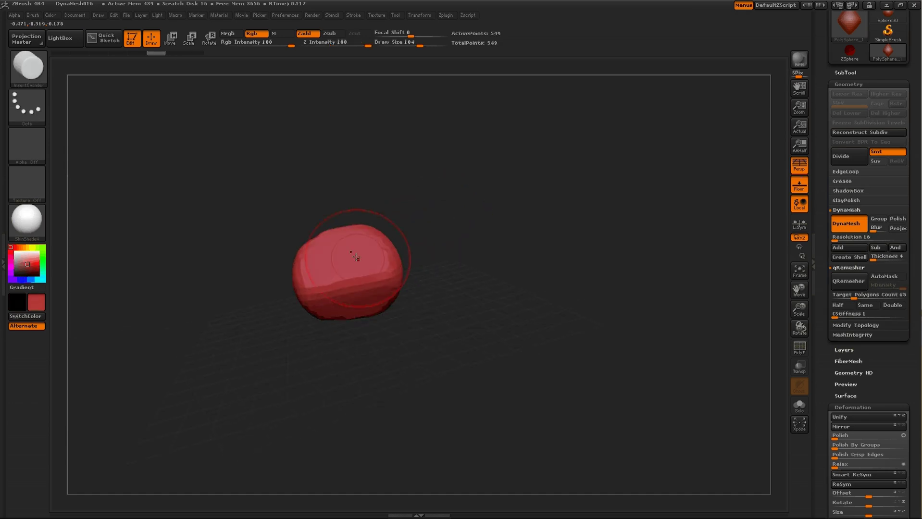
{"action": "left_click_drag", "start_coordinate": [347, 254], "coordinate": [369, 275]}
{"action": "left_click_drag", "start_coordinate": [455, 257], "coordinate": [495, 317]}
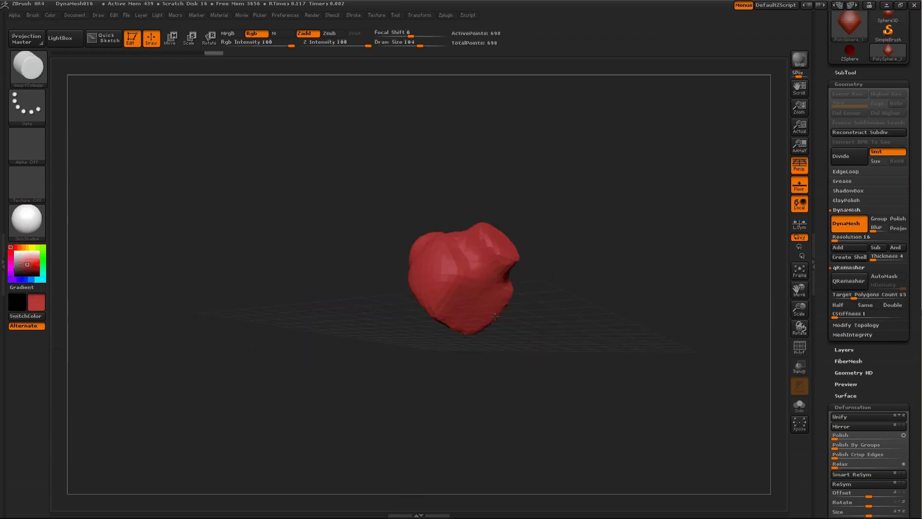
- Insert small mirrored cylinders low on the sides of the body and merge them into the mesh
{"action": "left_click_drag", "start_coordinate": [681, 330], "coordinate": [556, 332]}
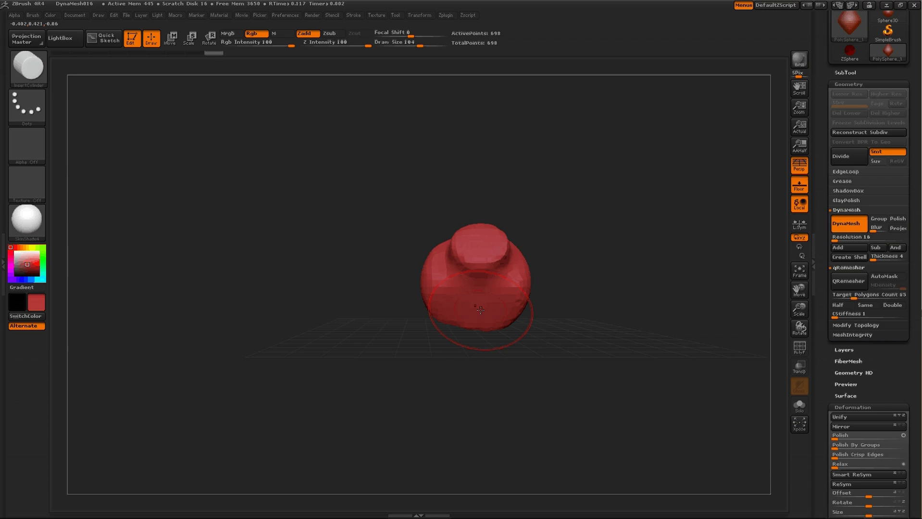
{"action": "left_click_drag", "start_coordinate": [473, 324], "coordinate": [461, 325]}
{"action": "left_click_drag", "start_coordinate": [306, 313], "coordinate": [319, 340], "text": "shift"}
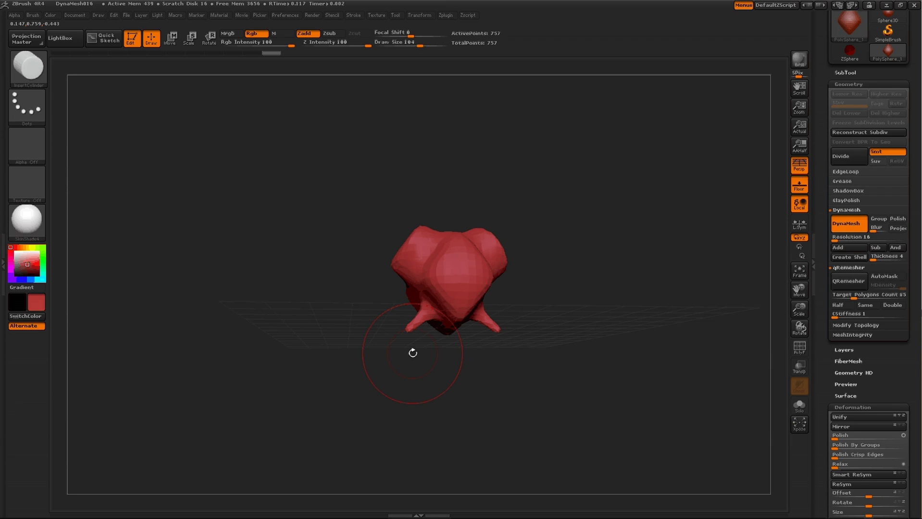
- Insert large mirrored cylinders over the small lower protrusions and merge them with DynaMesh into a wide base
{"action": "left_click_drag", "start_coordinate": [414, 352], "coordinate": [479, 400]}
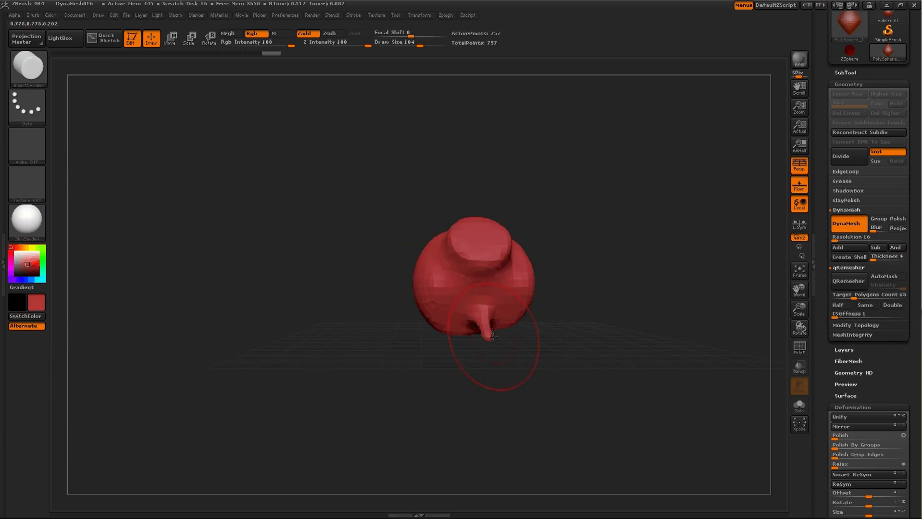
{"action": "left_click_drag", "start_coordinate": [492, 336], "coordinate": [538, 358]}
{"action": "left_click_drag", "start_coordinate": [612, 376], "coordinate": [602, 477], "text": "ctrl"}
{"action": "left_click_drag", "start_coordinate": [625, 423], "coordinate": [409, 351]}
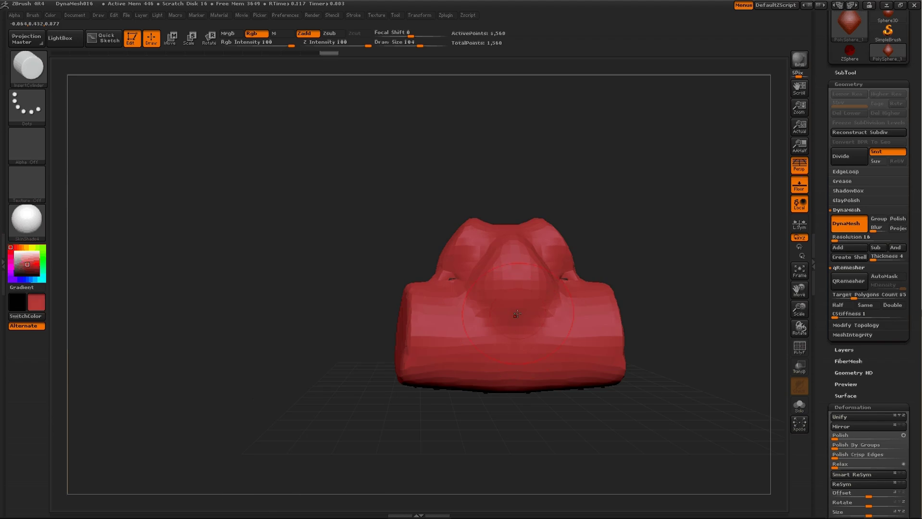
- Try masking the middle of the front and inserting a small mirrored pair of cylinders there, and undo the changes
{"action": "mouse_move", "coordinate": [515, 326]}
{"action": "left_mouse_down", "text": "ctrl"}
{"action": "mouse_move", "coordinate": [532, 341]}
{"action": "mouse_move", "coordinate": [516, 304]}
{"action": "left_mouse_up", "text": "ctrl"}
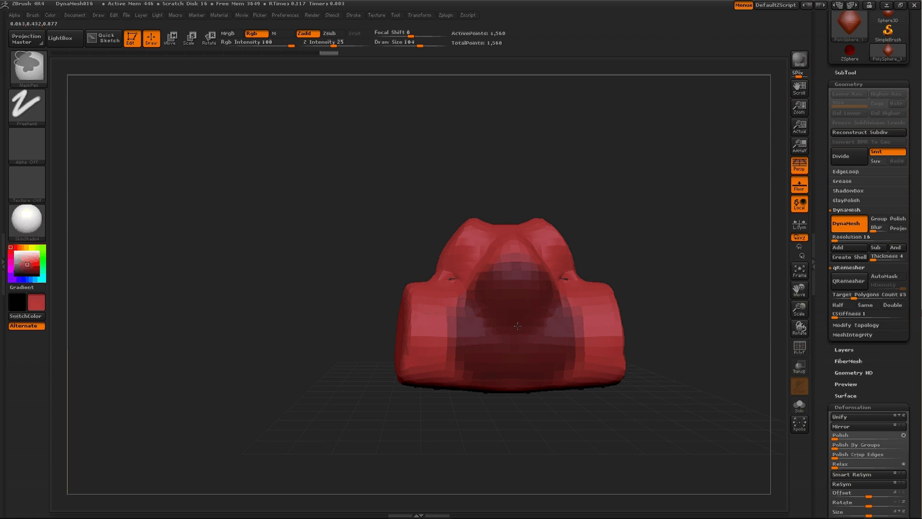
{"action": "mouse_move", "coordinate": [692, 334]}
{"action": "left_mouse_down", "text": "alt"}
{"action": "mouse_move", "coordinate": [657, 339]}
{"action": "mouse_move", "coordinate": [628, 277]}
{"action": "mouse_move", "coordinate": [535, 189]}
{"action": "left_mouse_up", "text": "alt"}
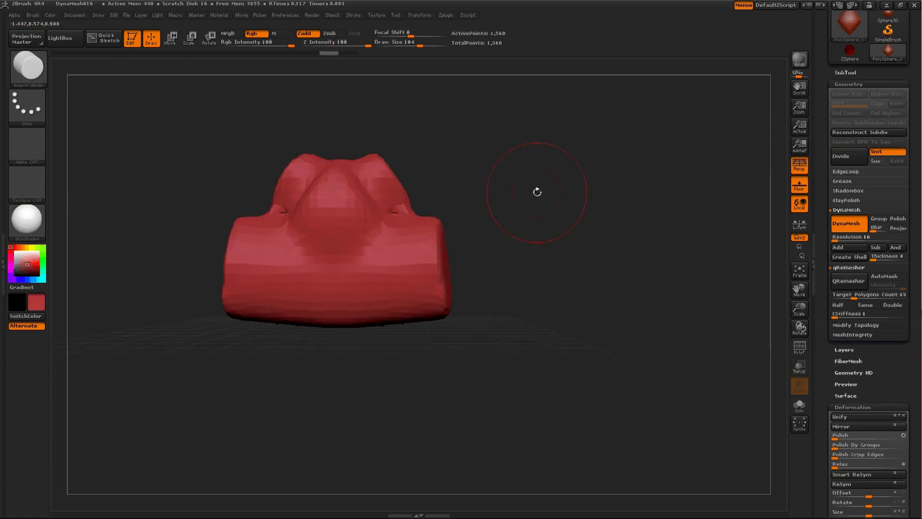
{"action": "left_click", "coordinate": [347, 231]}
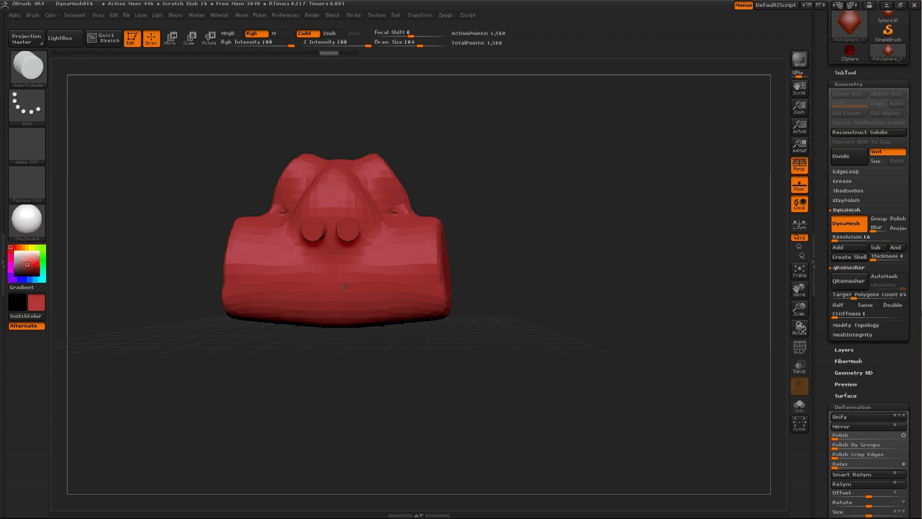
{"action": "left_click_drag", "start_coordinate": [345, 288], "coordinate": [309, 132]}
{"action": "key", "text": "ctrl+z"}
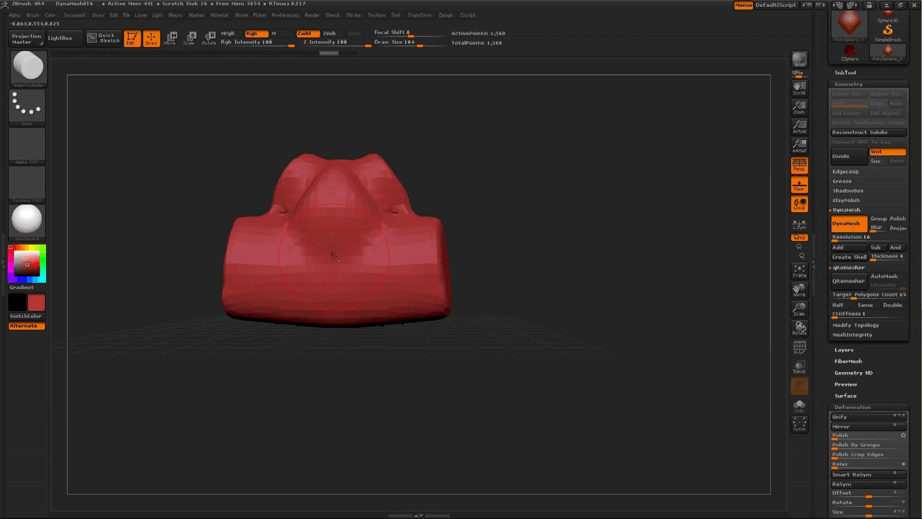
- Insert a cylinder into the middle of the body's front and rotate it until it lies horizontally
{"action": "left_click_drag", "start_coordinate": [333, 257], "coordinate": [356, 307]}
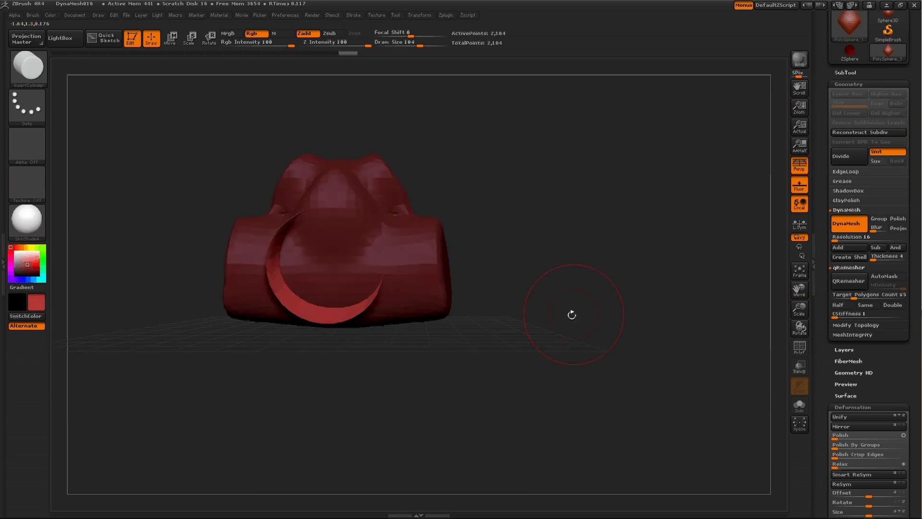
{"action": "left_click_drag", "start_coordinate": [572, 315], "coordinate": [529, 327]}
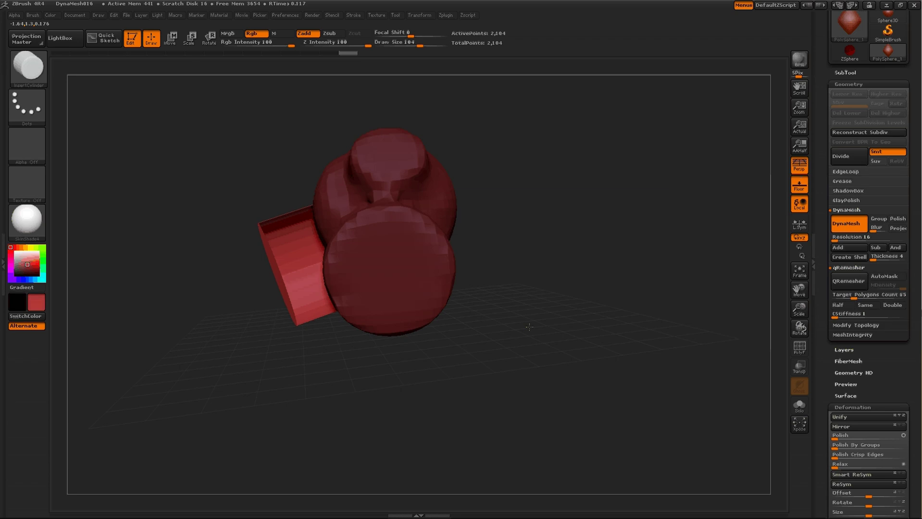
{"action": "left_click", "coordinate": [209, 38]}
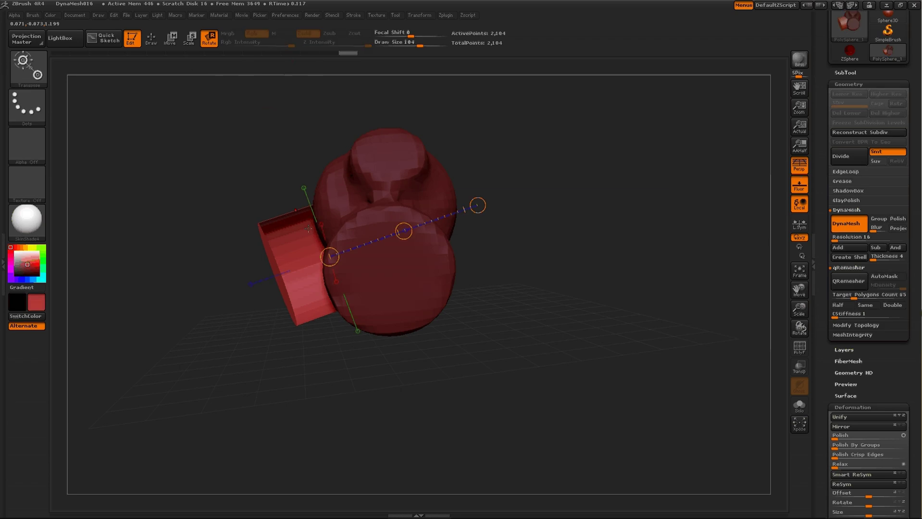
{"action": "left_click_drag", "start_coordinate": [477, 205], "coordinate": [514, 252]}
- Stretch the inserted cylinder front to back and shift it so both ends stick out of the body
{"action": "left_click", "coordinate": [172, 41]}
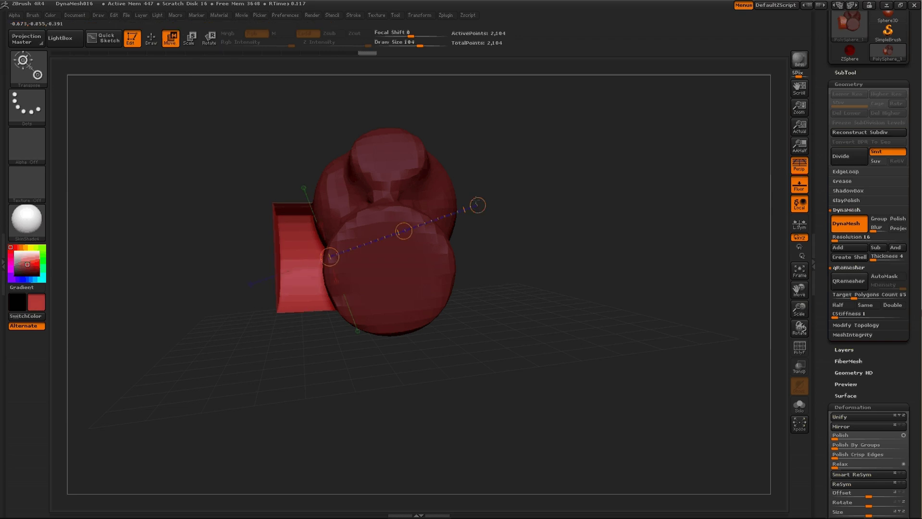
{"action": "left_click_drag", "start_coordinate": [478, 205], "coordinate": [760, 235]}
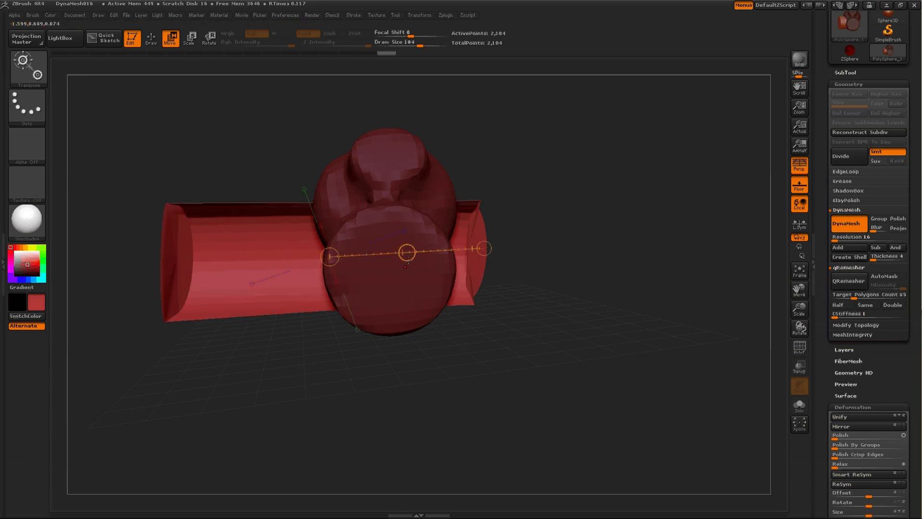
{"action": "left_click_drag", "start_coordinate": [408, 258], "coordinate": [505, 247]}
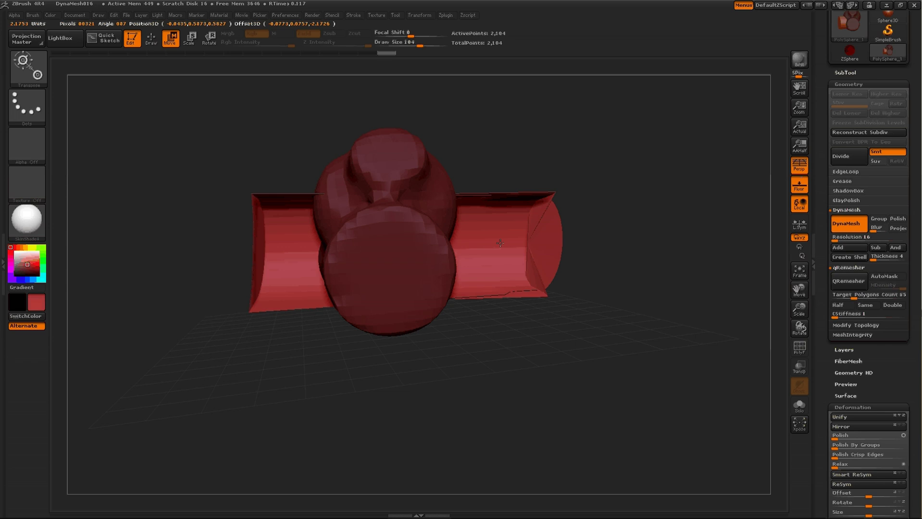
- Remesh with DynaMesh to subtract the cylinder and cut a large round hole through the body
{"action": "mouse_move", "coordinate": [437, 375]}
{"action": "left_mouse_down"}
{"action": "mouse_move", "coordinate": [298, 362]}
{"action": "mouse_move", "coordinate": [535, 311]}
{"action": "mouse_move", "coordinate": [508, 216]}
{"action": "mouse_move", "coordinate": [511, 308]}
{"action": "mouse_move", "coordinate": [490, 329]}
{"action": "mouse_move", "coordinate": [521, 325]}
{"action": "mouse_move", "coordinate": [519, 291]}
{"action": "mouse_move", "coordinate": [506, 333]}
{"action": "mouse_move", "coordinate": [521, 300]}
{"action": "mouse_move", "coordinate": [528, 317]}
{"action": "mouse_move", "coordinate": [522, 290]}
{"action": "mouse_move", "coordinate": [524, 373]}
{"action": "left_mouse_up"}
{"action": "key", "text": "f"}
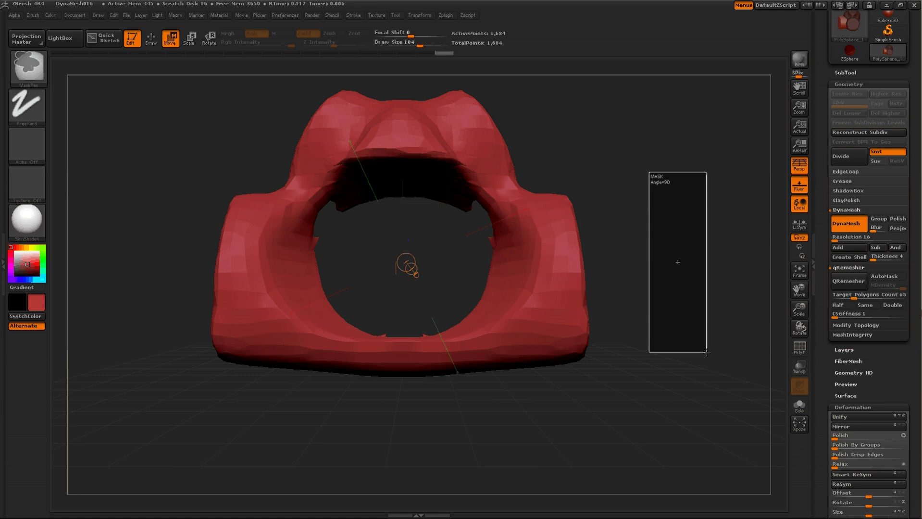
{"action": "mouse_move", "coordinate": [616, 172]}
{"action": "left_mouse_down"}
{"action": "mouse_move", "coordinate": [676, 189]}
{"action": "mouse_move", "coordinate": [657, 186]}
{"action": "mouse_move", "coordinate": [551, 220]}
{"action": "mouse_move", "coordinate": [563, 224]}
{"action": "mouse_move", "coordinate": [572, 261]}
{"action": "mouse_move", "coordinate": [697, 196]}
{"action": "mouse_move", "coordinate": [685, 229]}
{"action": "mouse_move", "coordinate": [399, 226]}
{"action": "left_mouse_up"}
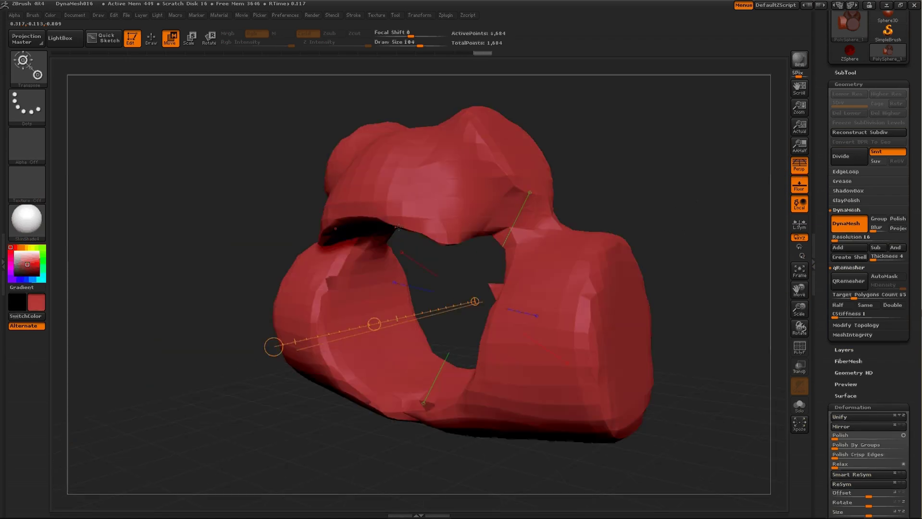
- Swell the two lower corners of the overhang above the hole with the Inflat brush at intensity 5, and remesh with DynaMesh
{"action": "right_click", "coordinate": [202, 211]}
{"action": "key", "text": "b"}
{"action": "key", "text": "i"}
{"action": "key", "text": "n"}
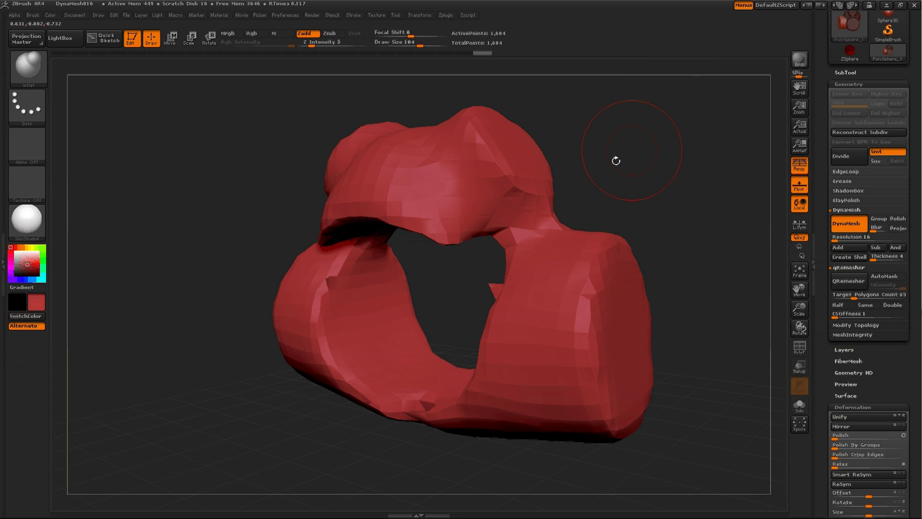
{"action": "left_click_drag", "start_coordinate": [437, 207], "coordinate": [427, 244]}
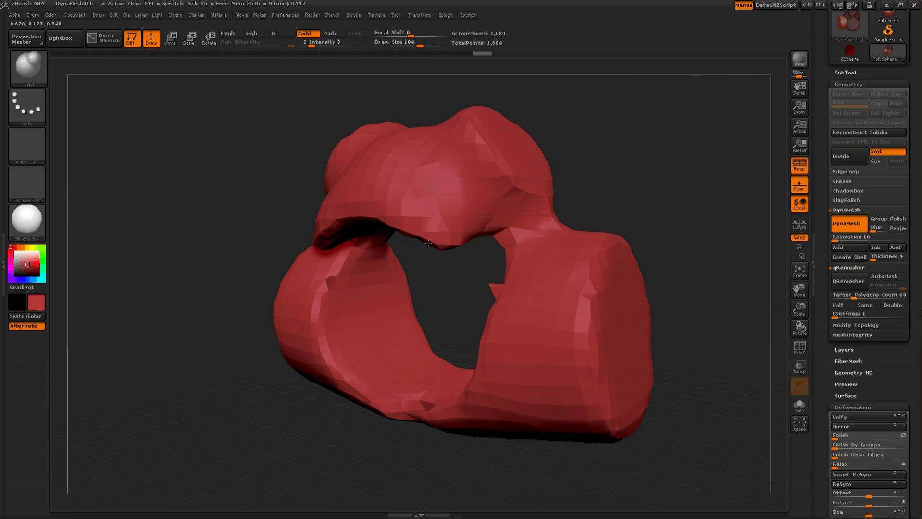
{"action": "mouse_move", "coordinate": [428, 244]}
{"action": "left_mouse_down"}
{"action": "mouse_move", "coordinate": [445, 239]}
{"action": "mouse_move", "coordinate": [436, 270]}
{"action": "mouse_move", "coordinate": [440, 241]}
{"action": "mouse_move", "coordinate": [442, 250]}
{"action": "left_mouse_up"}
{"action": "left_click", "coordinate": [315, 47]}
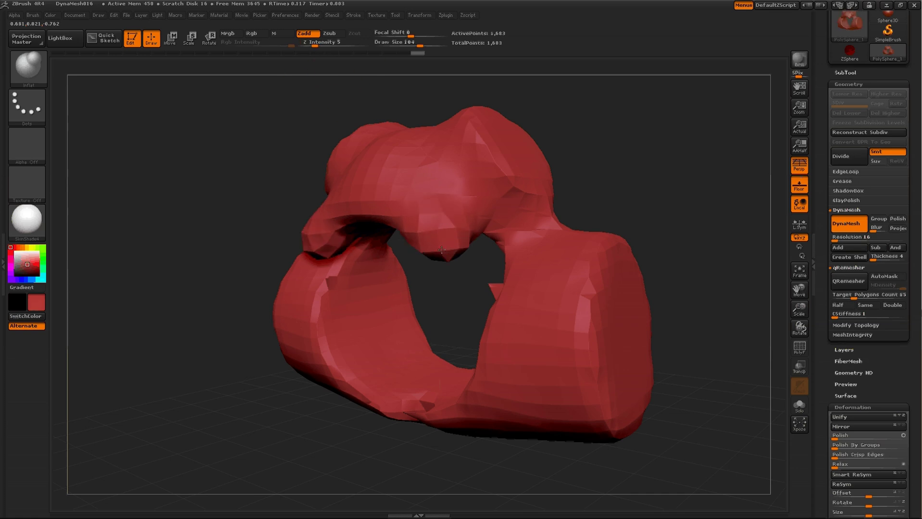
{"action": "mouse_move", "coordinate": [215, 288]}
{"action": "left_mouse_down"}
{"action": "mouse_move", "coordinate": [393, 217]}
{"action": "mouse_move", "coordinate": [423, 257]}
{"action": "mouse_move", "coordinate": [399, 287]}
{"action": "left_mouse_up"}
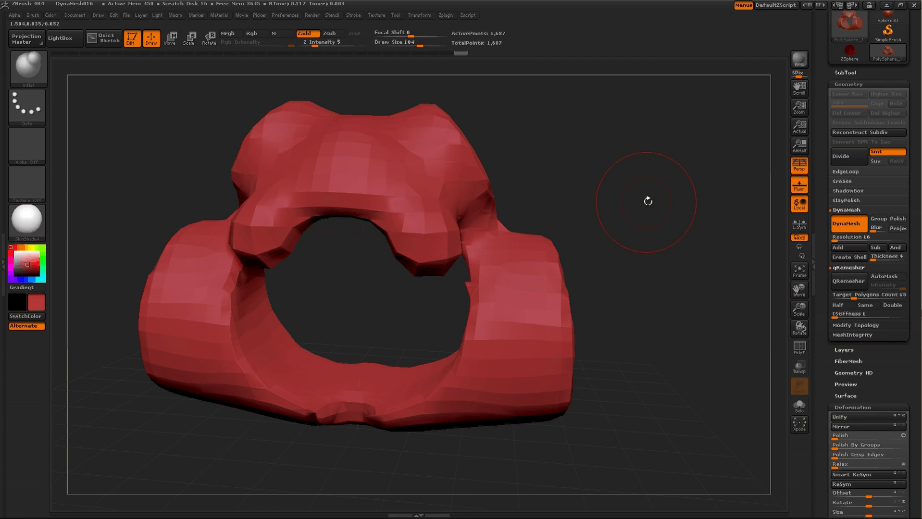
{"action": "left_click_drag", "start_coordinate": [648, 201], "coordinate": [711, 335], "text": "ctrl"}
- Pull the two swollen corners down into long pointed fangs with the SnakeHook brush and remesh with DynaMesh
{"action": "key", "text": "b"}
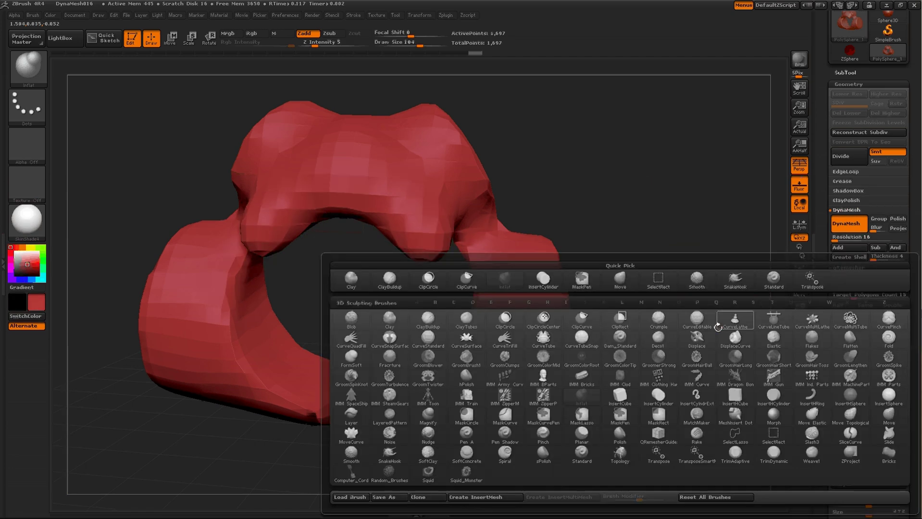
{"action": "key", "text": "s"}
{"action": "key", "text": "h"}
{"action": "mouse_move", "coordinate": [717, 325]}
{"action": "left_mouse_down"}
{"action": "mouse_move", "coordinate": [420, 264]}
{"action": "mouse_move", "coordinate": [440, 371]}
{"action": "left_mouse_up"}
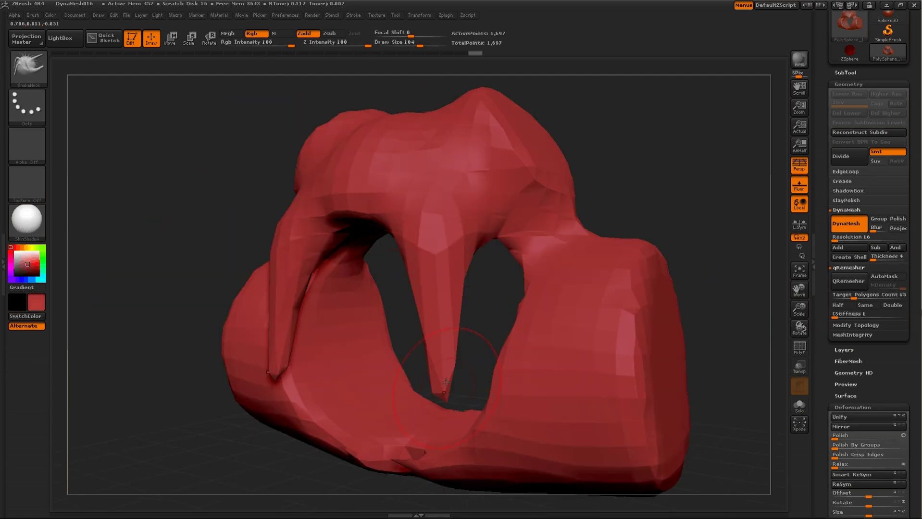
{"action": "key", "text": "ctrl"}
{"action": "mouse_move", "coordinate": [150, 257]}
{"action": "left_mouse_down"}
{"action": "mouse_move", "coordinate": [104, 243]}
{"action": "mouse_move", "coordinate": [325, 268]}
{"action": "mouse_move", "coordinate": [356, 250]}
{"action": "left_mouse_up"}
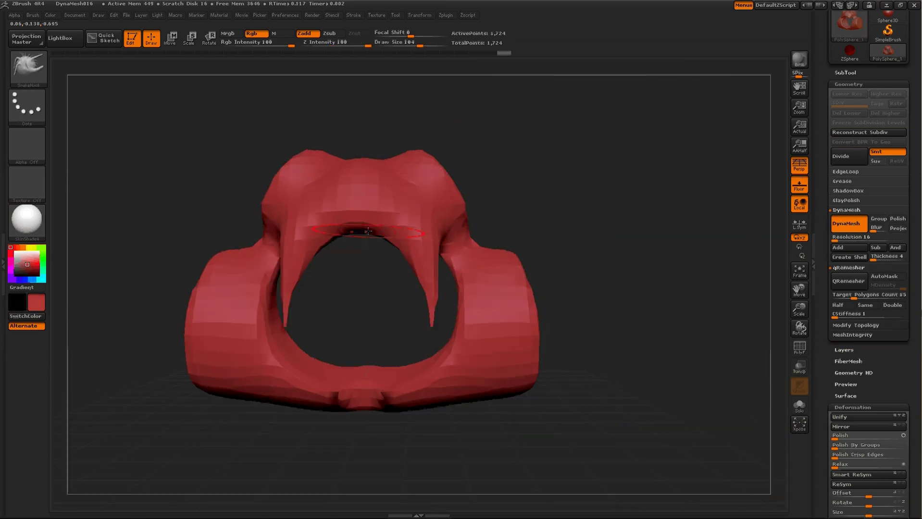
{"action": "key", "text": "ctrl"}
- Push the upper side bumps inward with the Move brush to narrow the top, and remesh with DynaMesh
{"action": "right_click_drag", "start_coordinate": [467, 118], "coordinate": [549, 143], "text": "ctrl"}
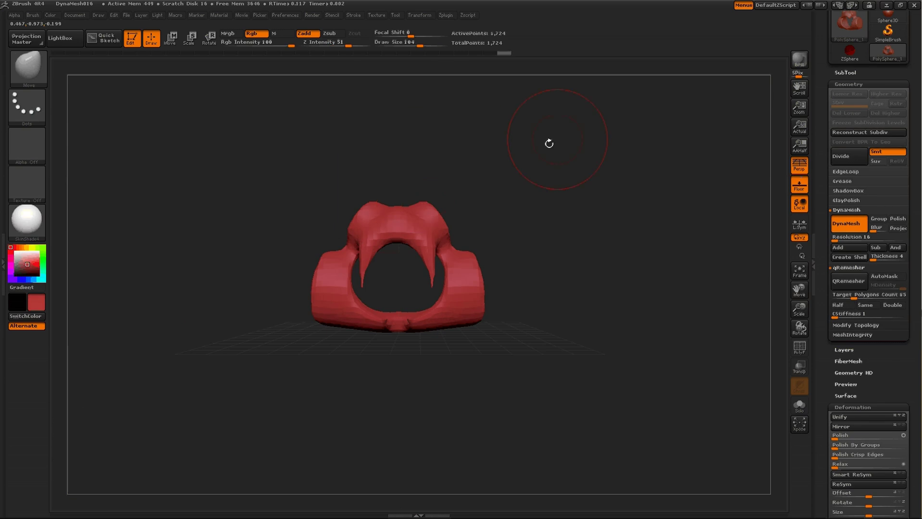
{"action": "left_click_drag", "start_coordinate": [365, 212], "coordinate": [381, 216]}
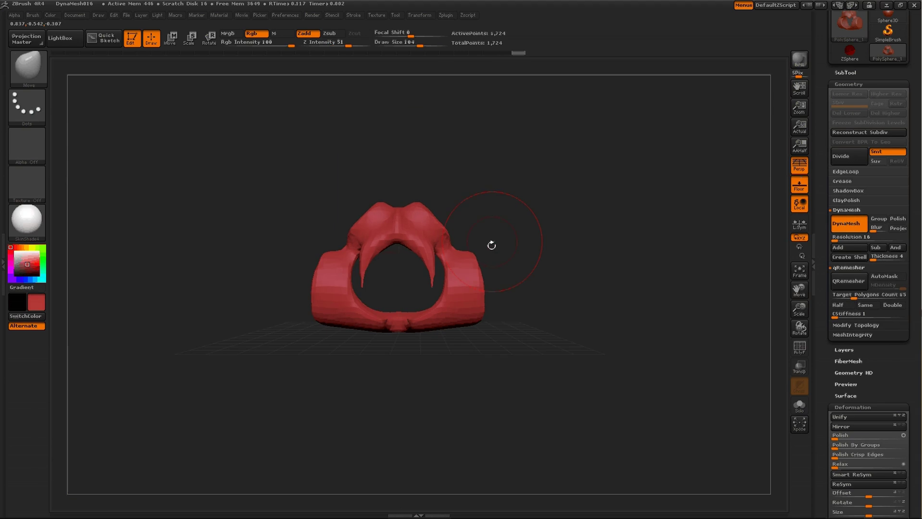
{"action": "mouse_move", "coordinate": [491, 245]}
{"action": "left_mouse_down"}
{"action": "mouse_move", "coordinate": [537, 204]}
{"action": "mouse_move", "coordinate": [536, 235]}
{"action": "mouse_move", "coordinate": [460, 222]}
{"action": "mouse_move", "coordinate": [521, 217]}
{"action": "left_mouse_up"}
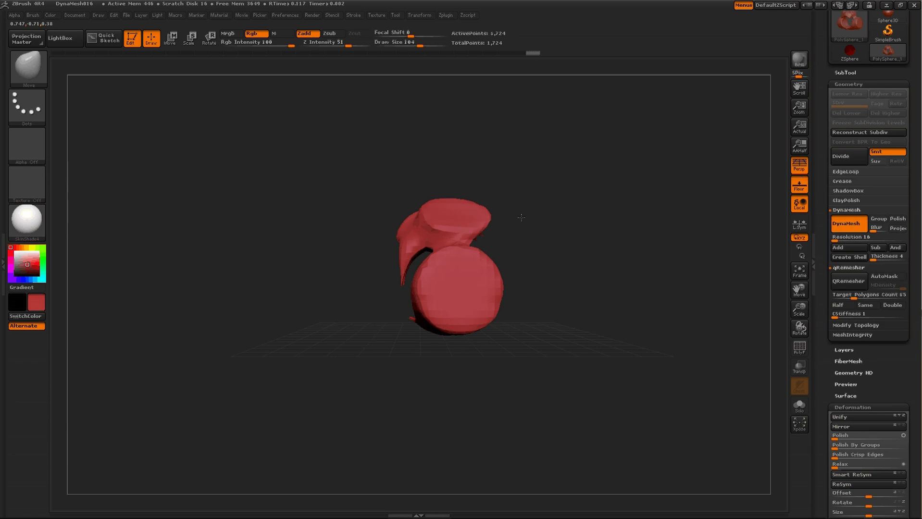
{"action": "left_click_drag", "start_coordinate": [601, 209], "coordinate": [655, 247], "text": "ctrl"}
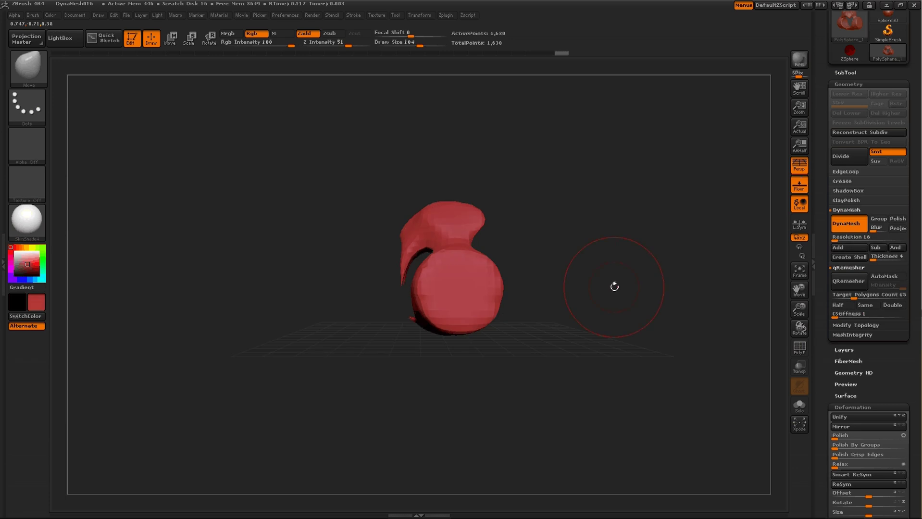
- Select the ClayBuildup brush for sculpting on the back of the form
{"action": "key", "text": "b"}
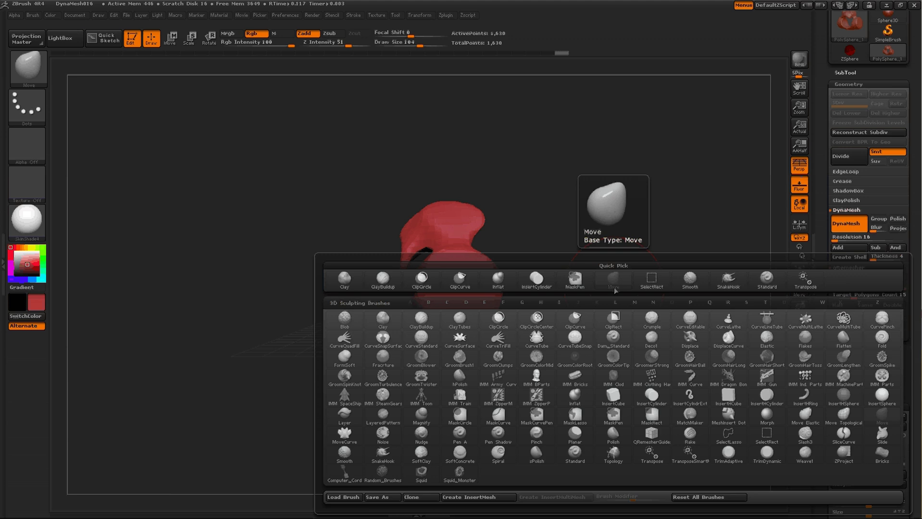
{"action": "key", "text": "c"}
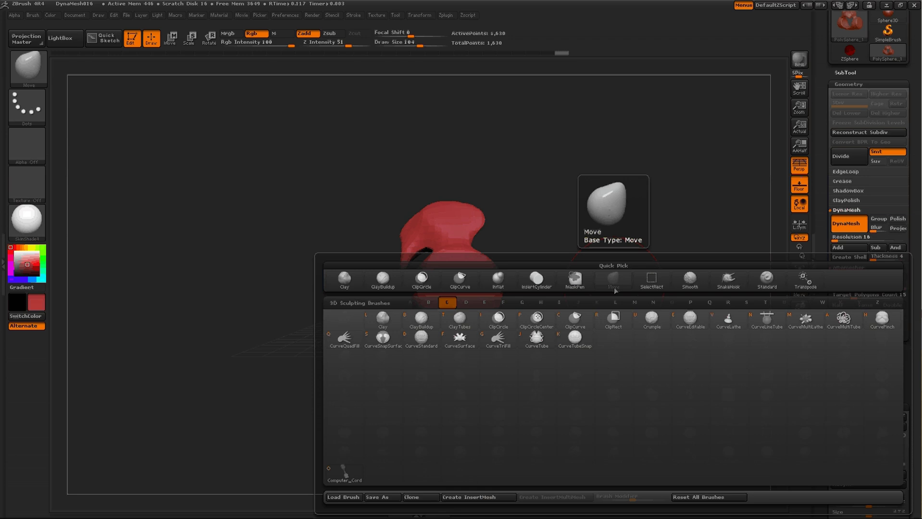
{"action": "key", "text": "b"}
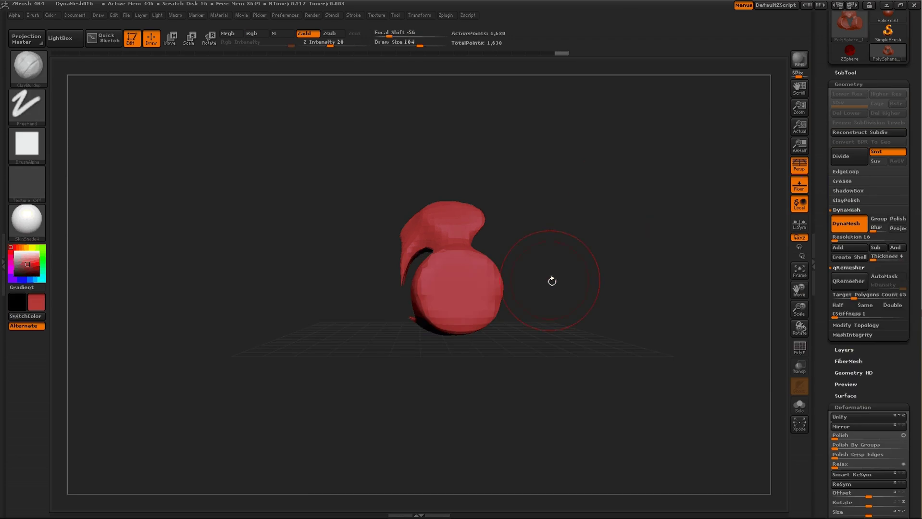
{"action": "mouse_move", "coordinate": [485, 224]}
{"action": "left_mouse_down"}
{"action": "mouse_move", "coordinate": [405, 457]}
{"action": "mouse_move", "coordinate": [518, 84]}
{"action": "mouse_move", "coordinate": [511, 401]}
{"action": "mouse_move", "coordinate": [603, 237]}
{"action": "left_mouse_up"}
{"action": "left_click_drag", "start_coordinate": [549, 260], "coordinate": [721, 256], "text": "alt"}
{"action": "mouse_move", "coordinate": [470, 251]}
{"action": "left_mouse_down"}
{"action": "mouse_move", "coordinate": [646, 269]}
{"action": "mouse_move", "coordinate": [210, 263]}
{"action": "left_mouse_up"}
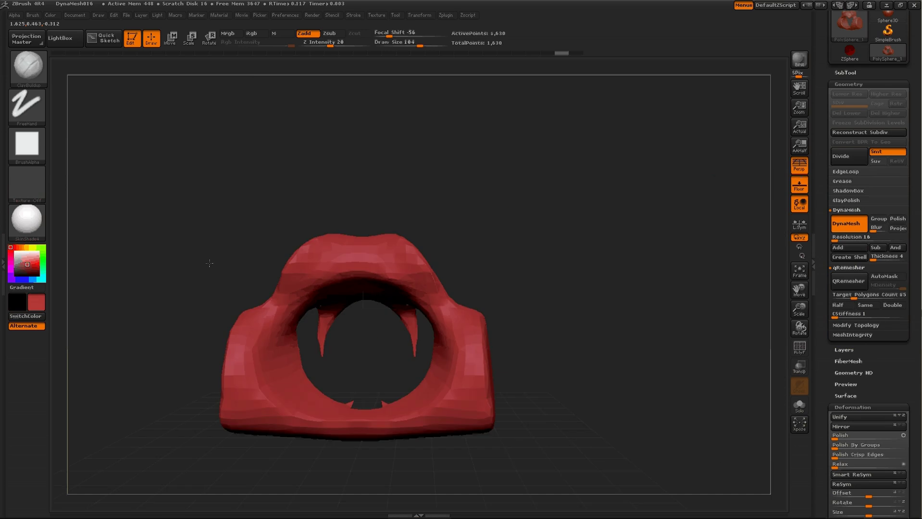